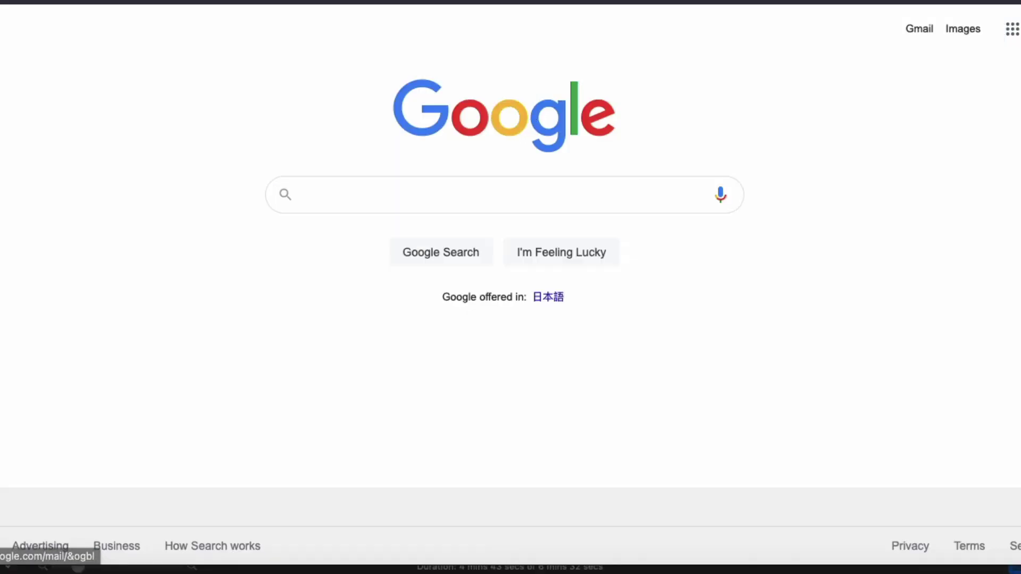
- Open MetaMask (Alt+Shift+M) and show the account's Connected sites list
{"action": "key", "text": "alt+shift+m"}
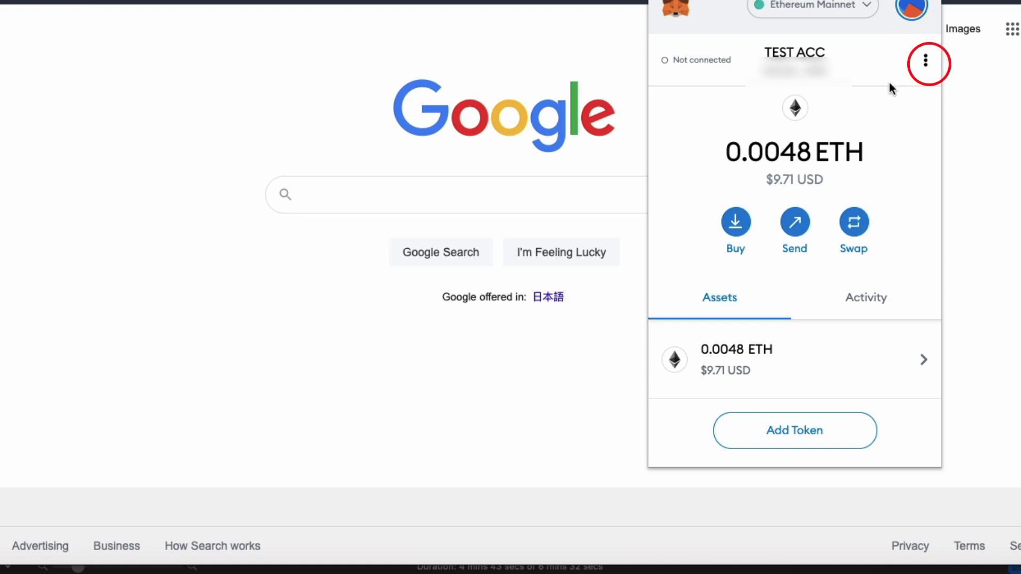
{"action": "left_click", "coordinate": [926, 62]}
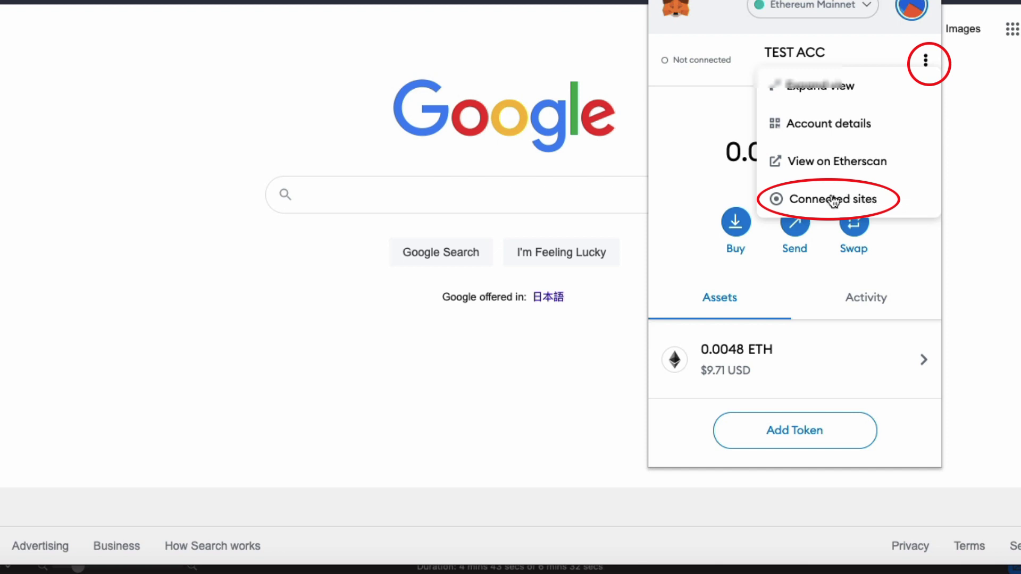
{"action": "left_click", "coordinate": [854, 201]}
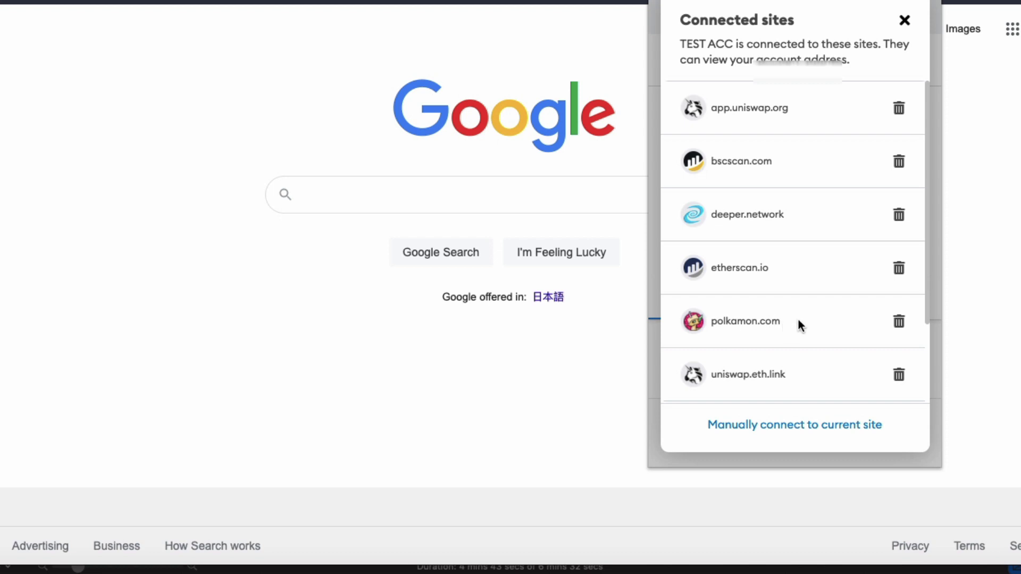
{"action": "left_click", "coordinate": [899, 322]}
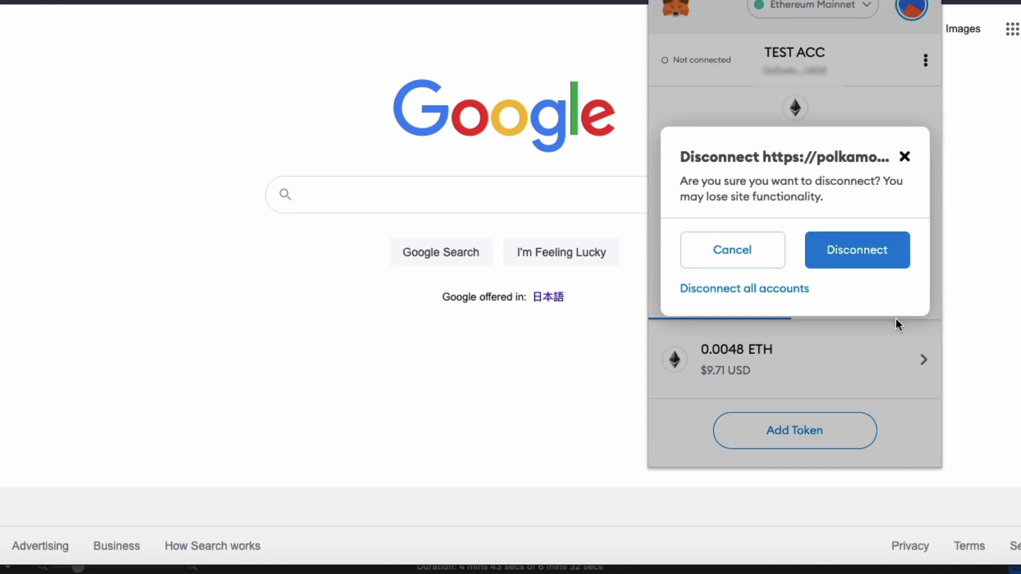
{"action": "left_click", "coordinate": [860, 251]}
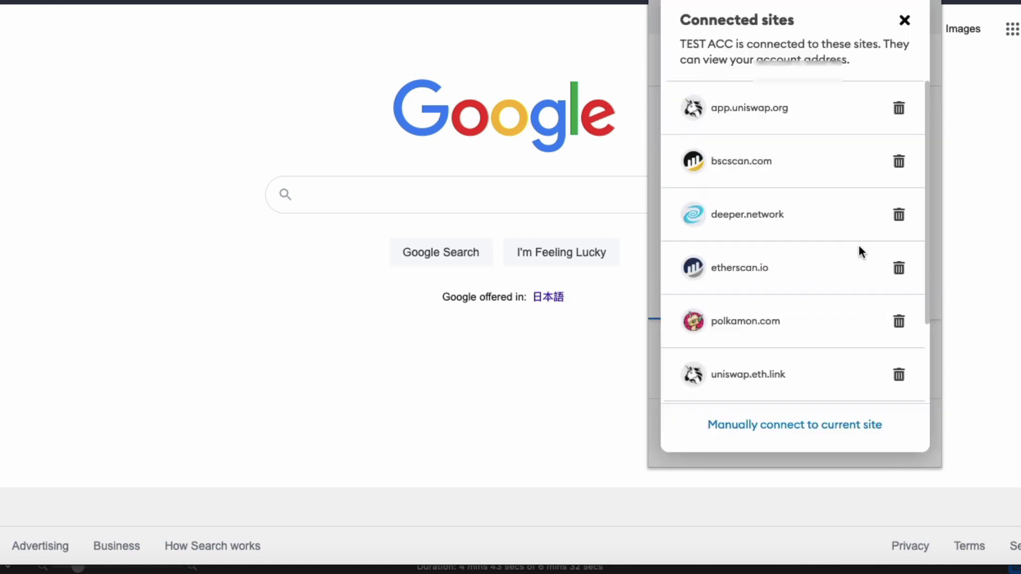
{"action": "scroll", "coordinate": [839, 367], "scroll_direction": "down", "scroll_amount": 2}
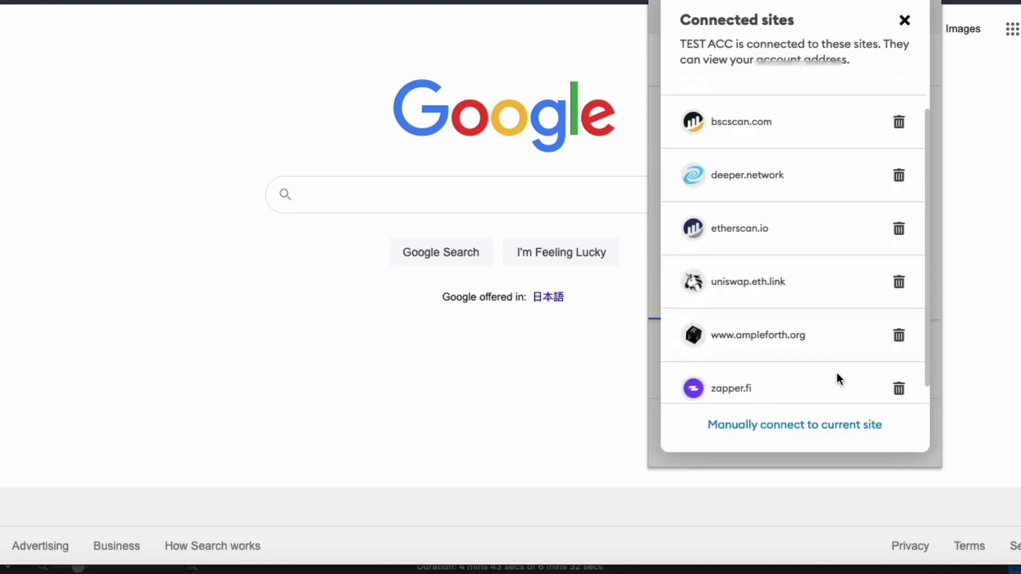
{"action": "left_click", "coordinate": [898, 325]}
{"action": "left_click", "coordinate": [858, 250]}
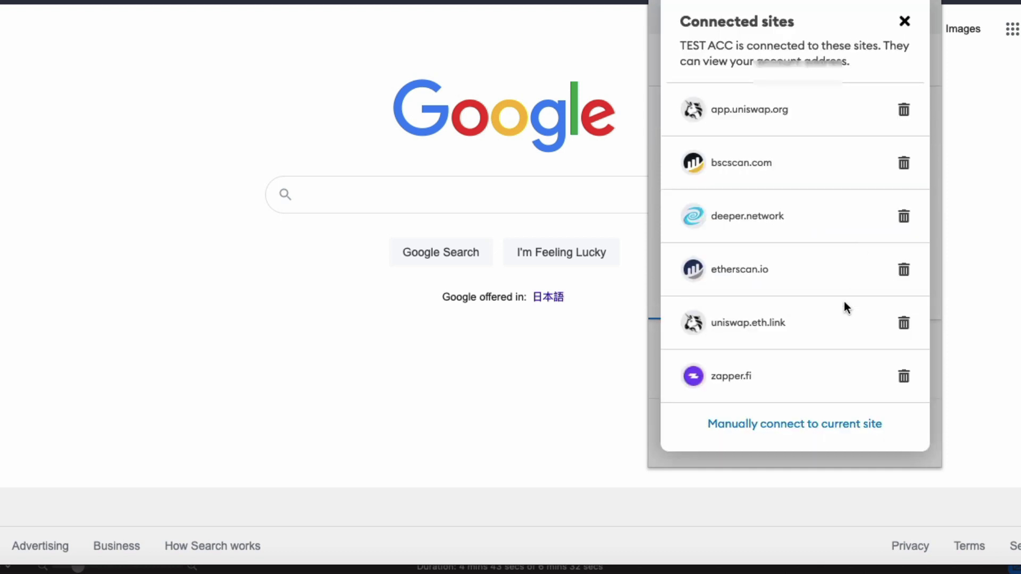
{"action": "left_click", "coordinate": [904, 377]}
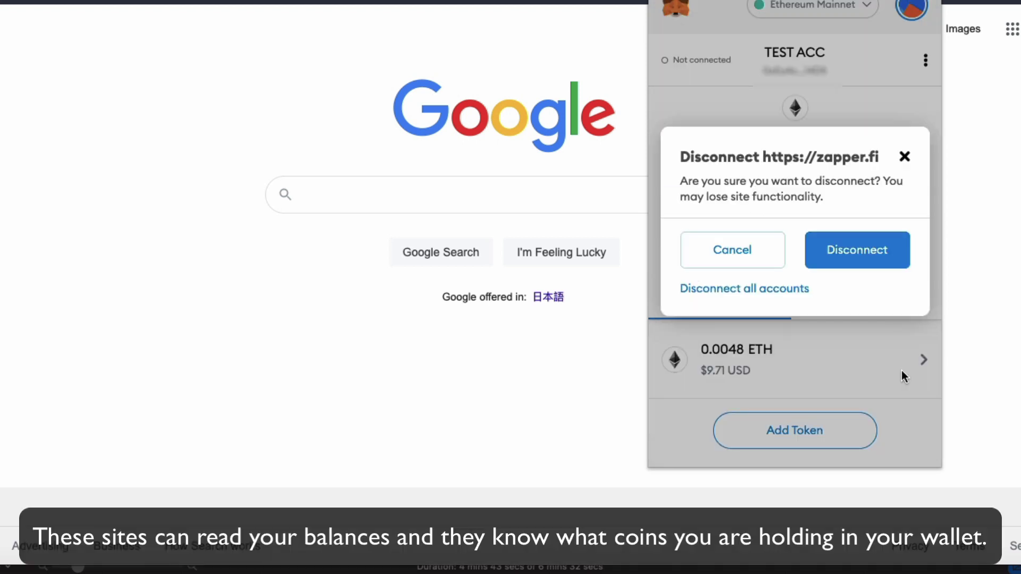
{"action": "left_click", "coordinate": [852, 251]}
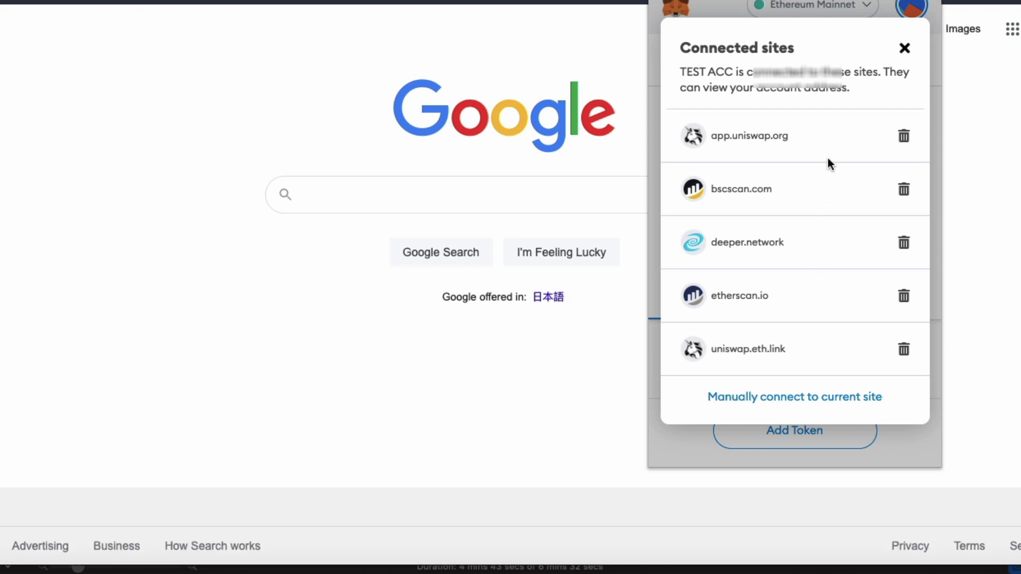
{"action": "left_click", "coordinate": [903, 46]}
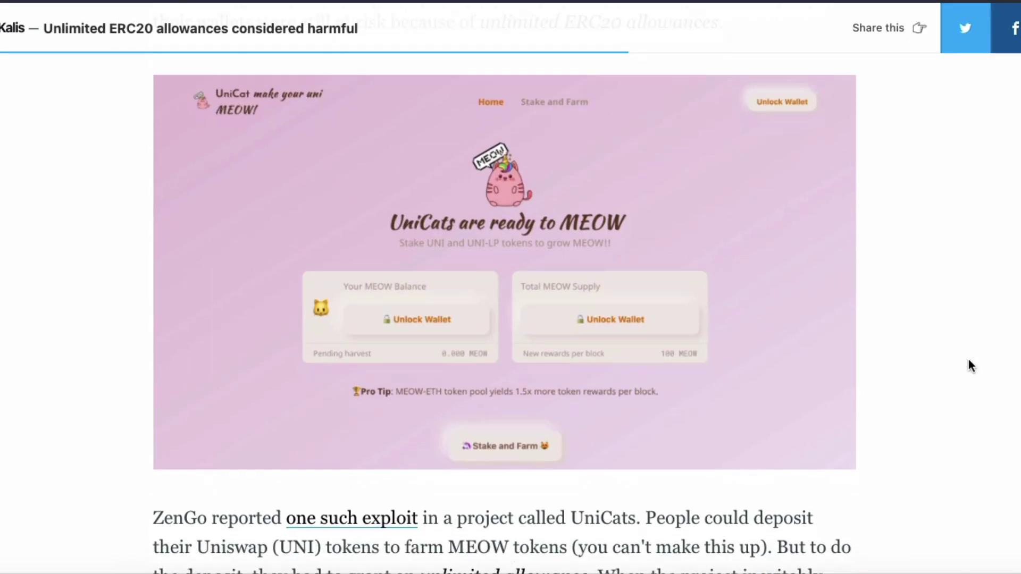
- Scroll the 'Unlimited ERC20 allowances considered harmful' article past the UniCats image to the exploit paragraphs
{"action": "scroll", "coordinate": [969, 361], "scroll_direction": "up", "scroll_amount": 1}
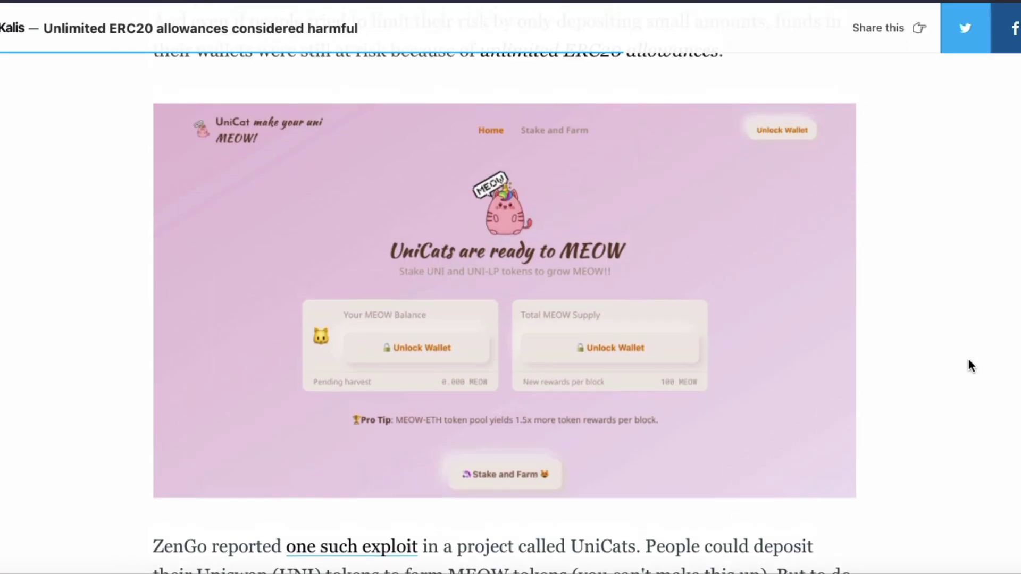
{"action": "scroll", "coordinate": [969, 360], "scroll_direction": "down", "scroll_amount": 5}
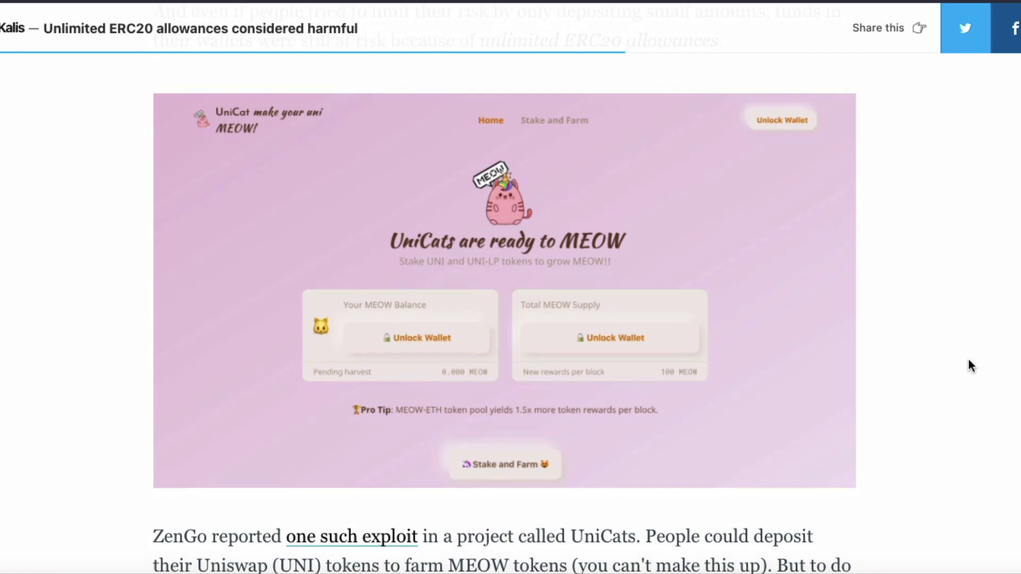
{"action": "scroll", "coordinate": [968, 366], "scroll_direction": "down", "scroll_amount": 1}
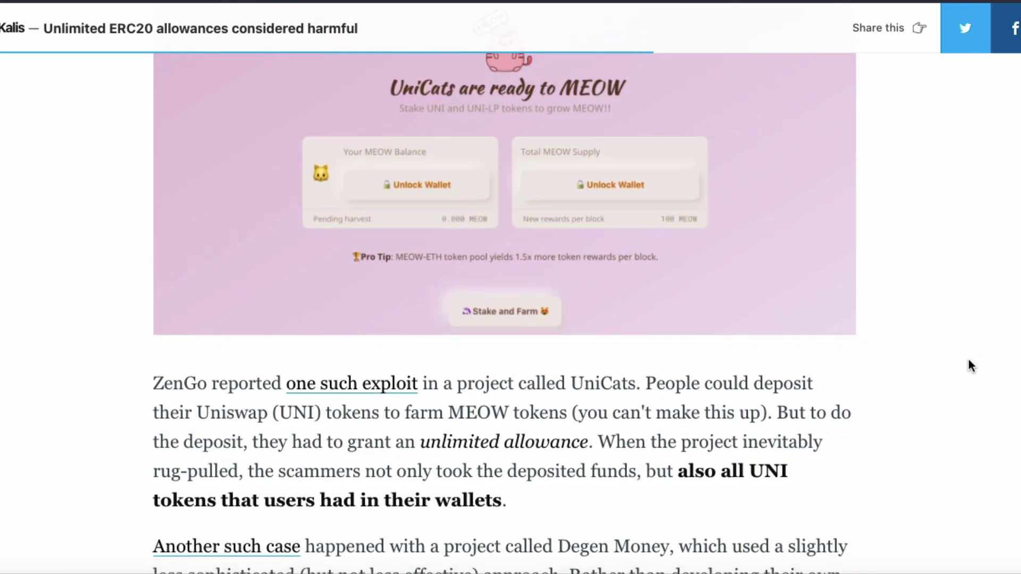
{"action": "scroll", "coordinate": [968, 360], "scroll_direction": "down", "scroll_amount": 1}
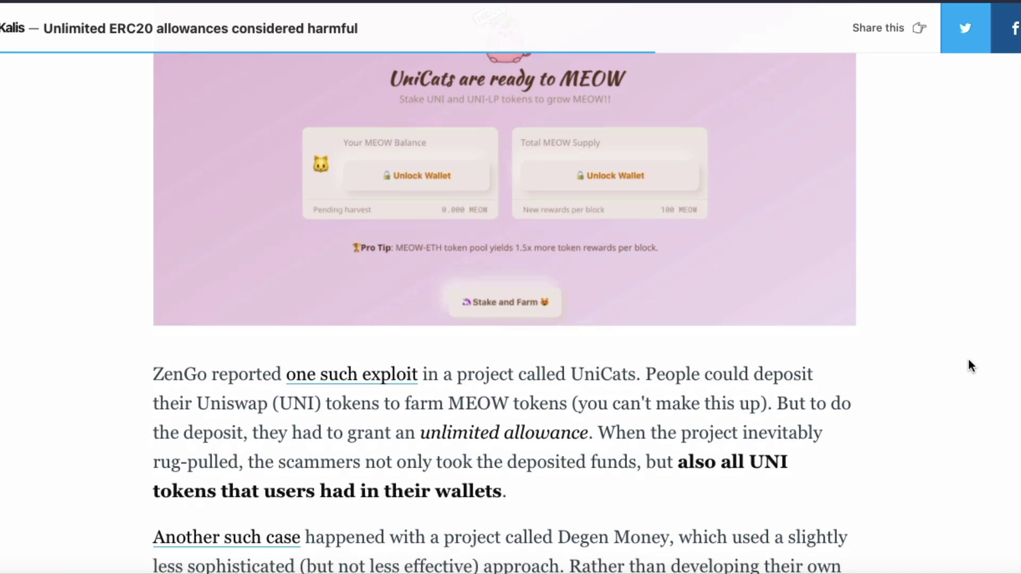
{"action": "scroll", "coordinate": [968, 360], "scroll_direction": "down", "scroll_amount": 2}
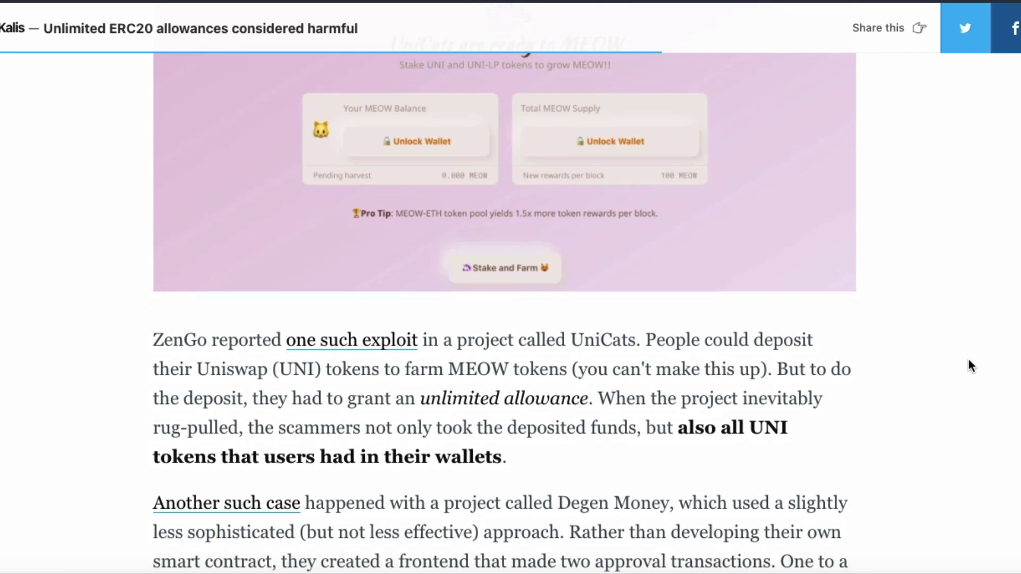
{"action": "scroll", "coordinate": [968, 361], "scroll_direction": "down", "scroll_amount": 2}
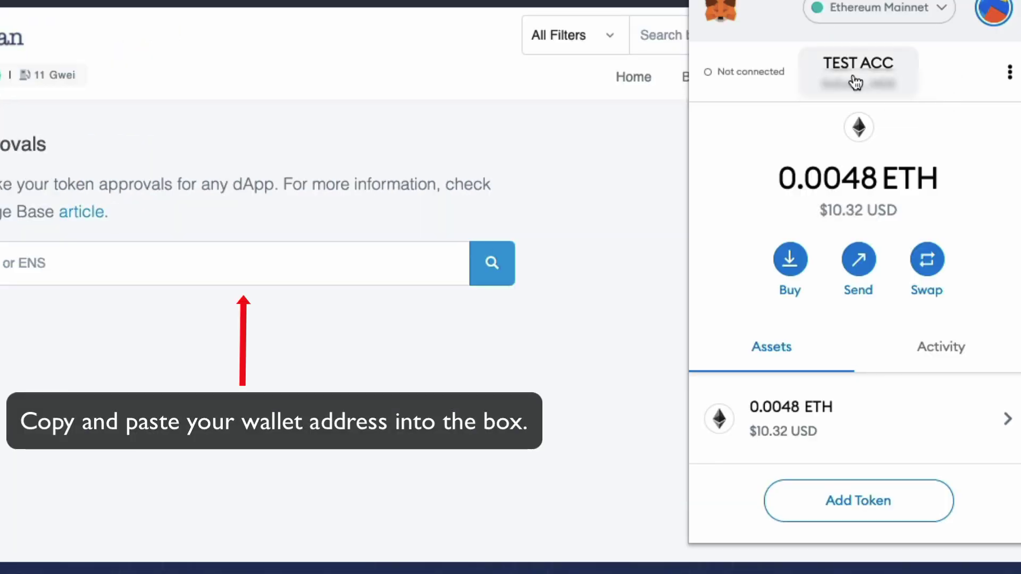
- Look up the copied MetaMask address in Etherscan's Token Approvals checker, showing the POLS and UNI-V2 approvals
{"action": "left_click", "coordinate": [856, 86]}
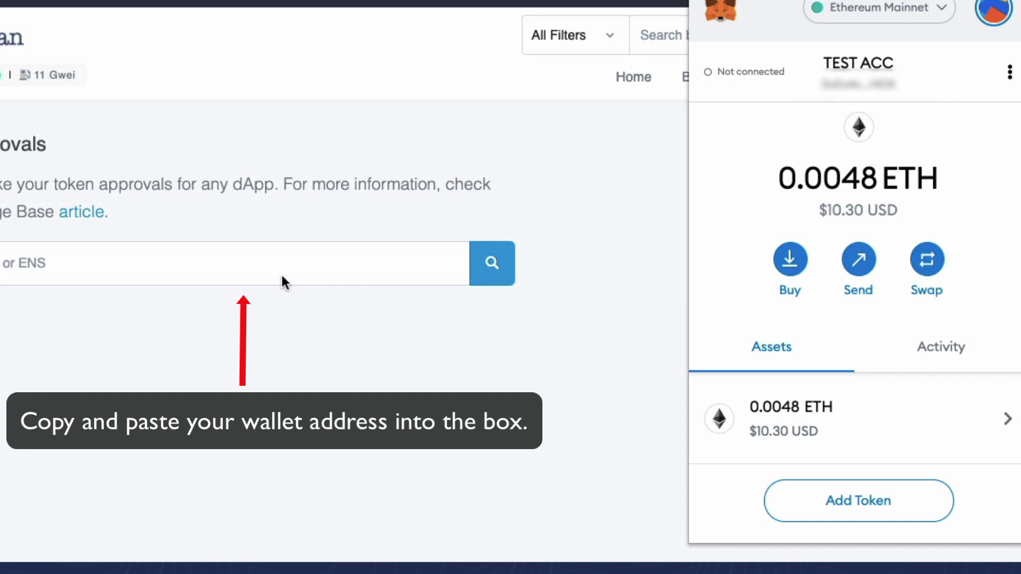
{"action": "left_click", "coordinate": [310, 265]}
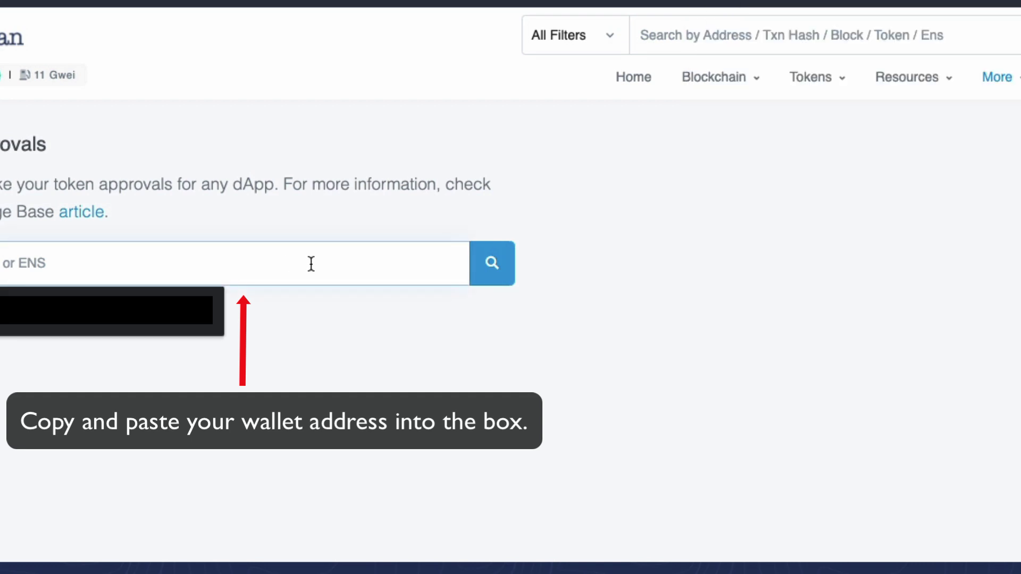
{"action": "right_click", "coordinate": [310, 263]}
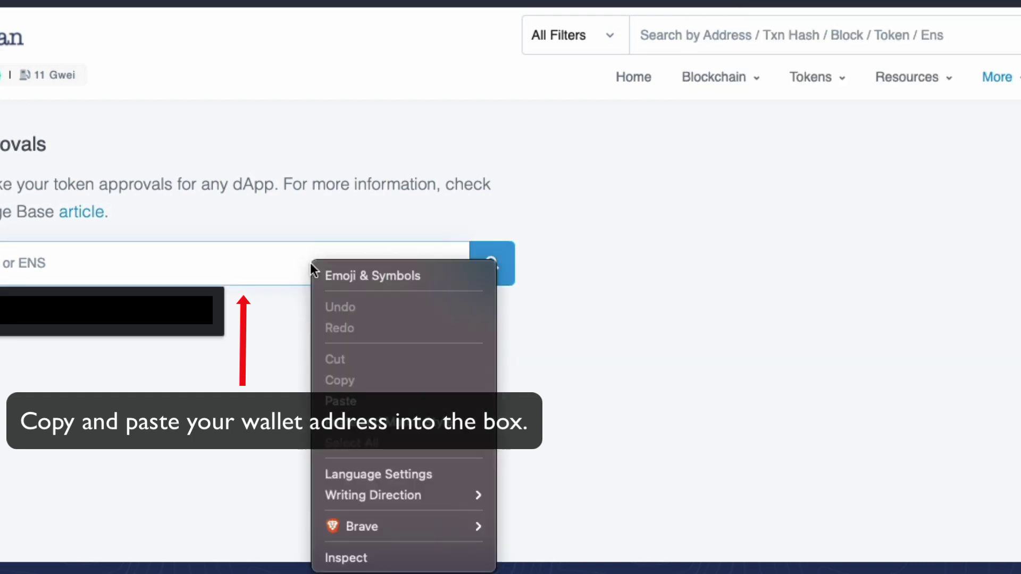
{"action": "left_click", "coordinate": [355, 398]}
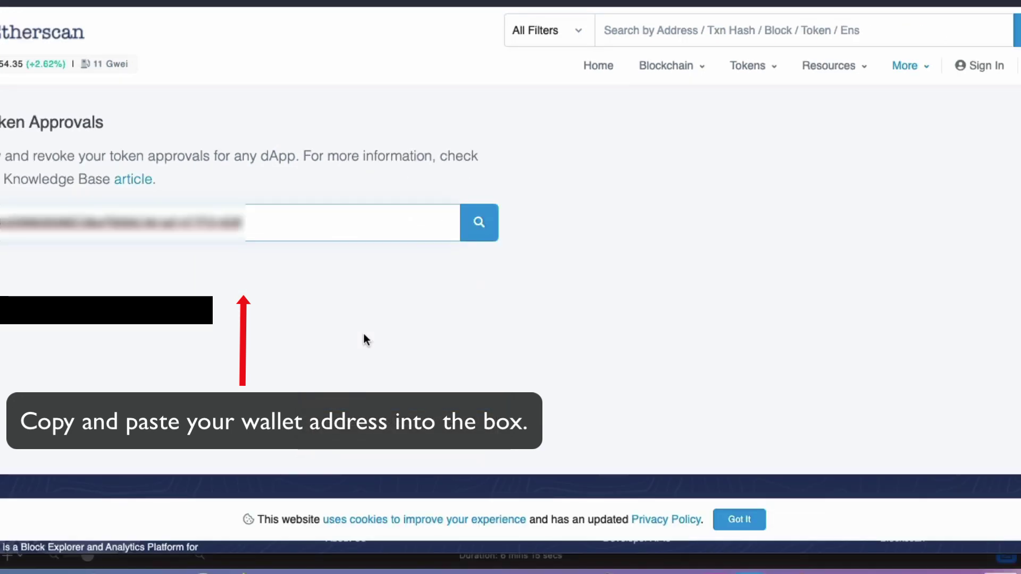
{"action": "left_click", "coordinate": [477, 223]}
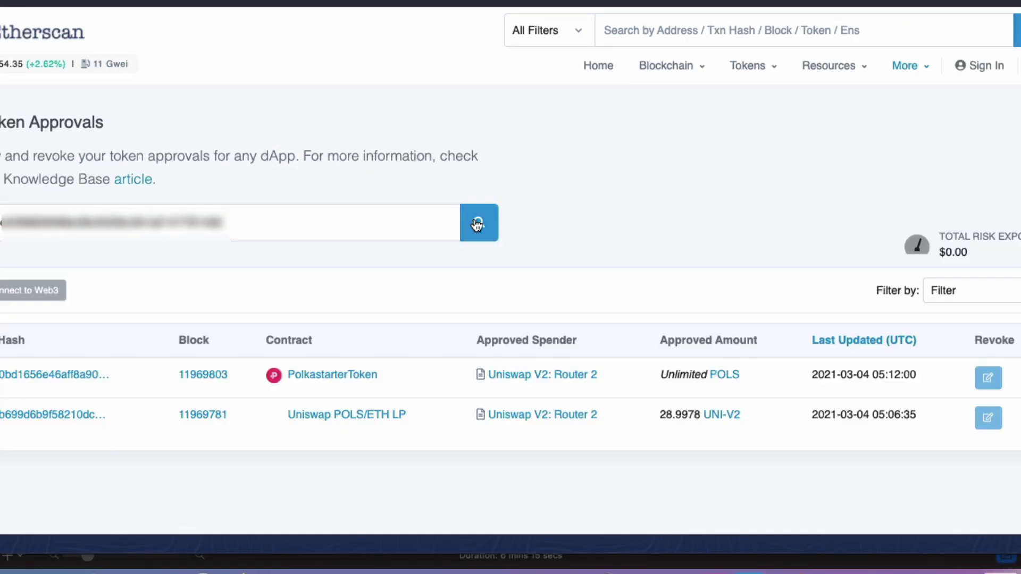
{"action": "scroll", "coordinate": [571, 206], "scroll_direction": "down", "scroll_amount": 2}
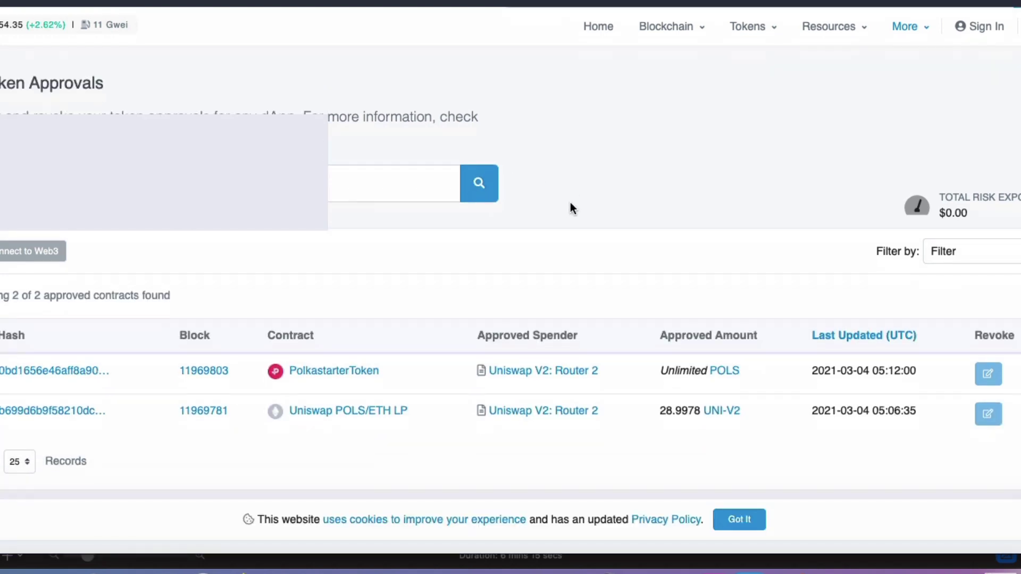
{"action": "scroll", "coordinate": [571, 207], "scroll_direction": "down", "scroll_amount": 1}
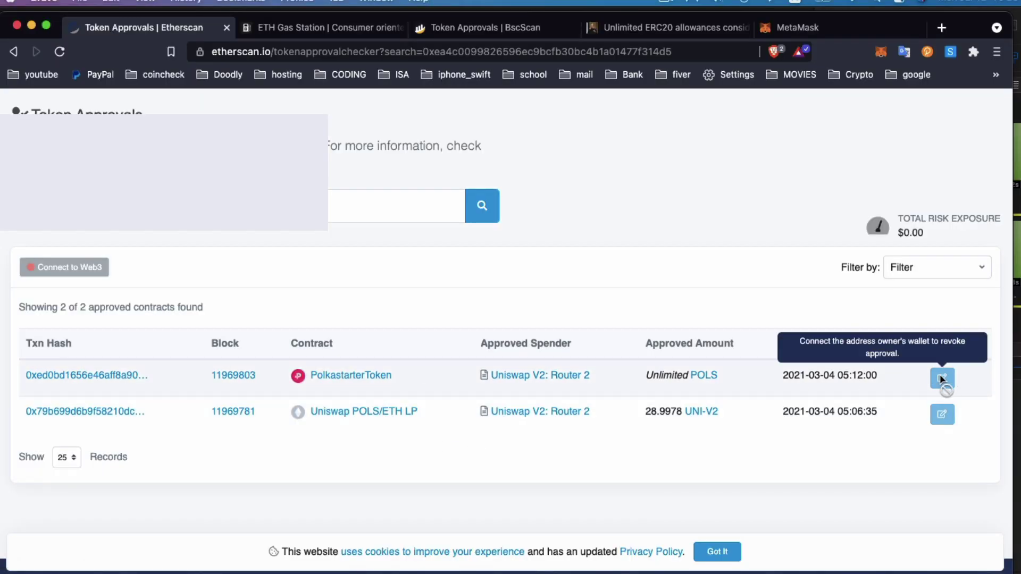
- Connect MetaMask to the approval checker, inspect the POLS revoke dialog, and close it without revoking
{"action": "scroll", "coordinate": [145, 327], "scroll_direction": "up", "scroll_amount": 1}
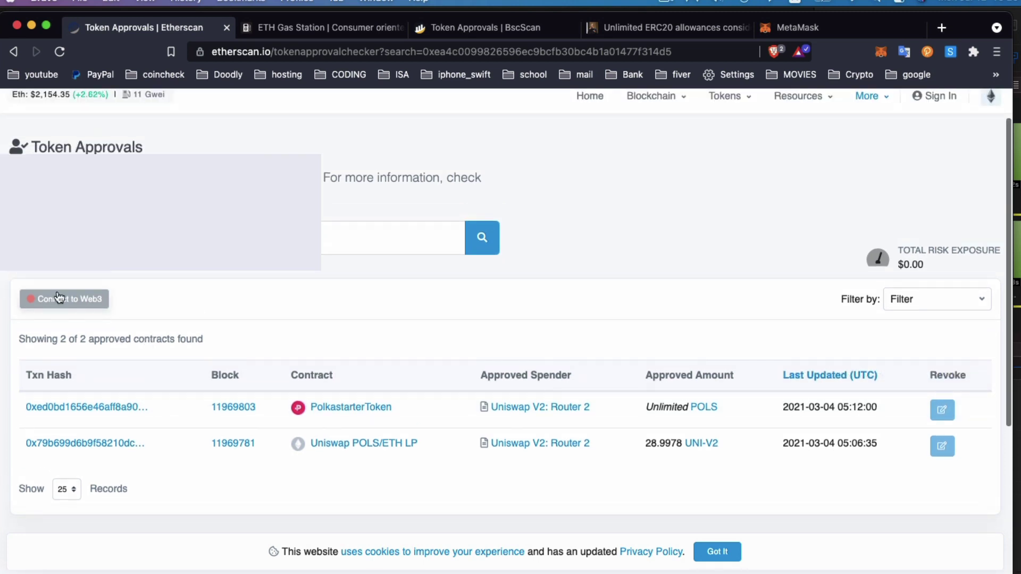
{"action": "left_click", "coordinate": [60, 299]}
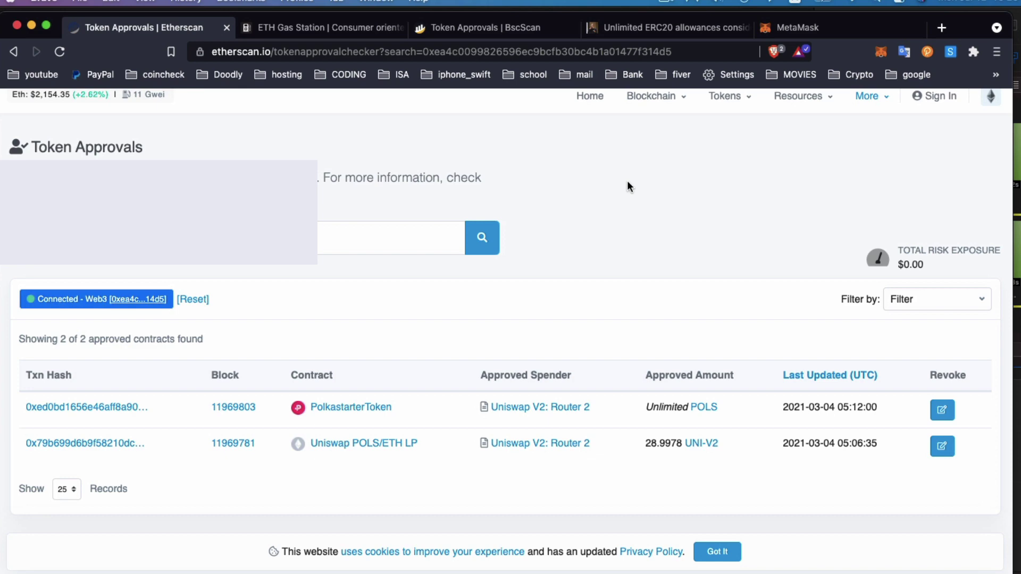
{"action": "left_click", "coordinate": [942, 412]}
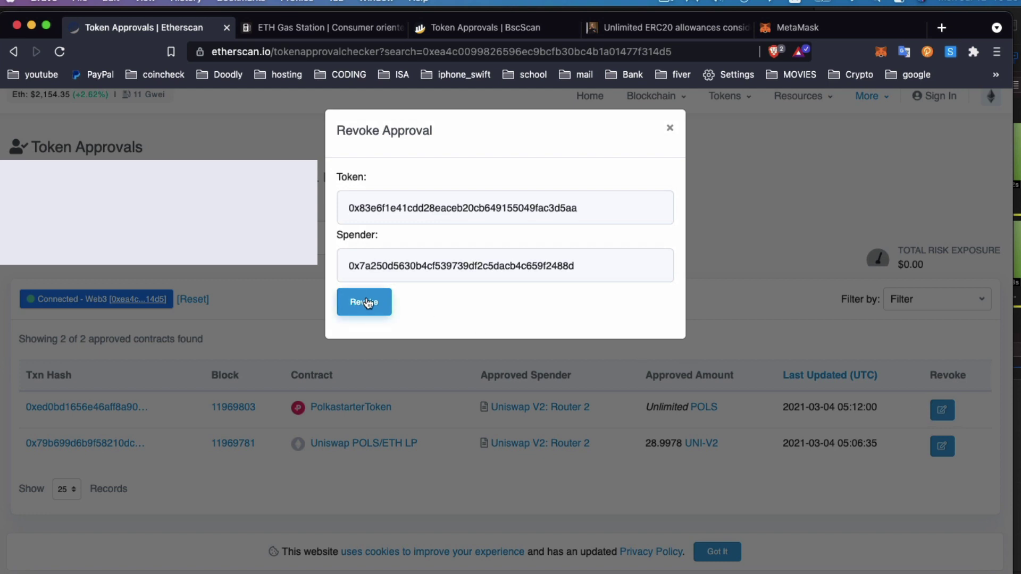
{"action": "left_click", "coordinate": [670, 131]}
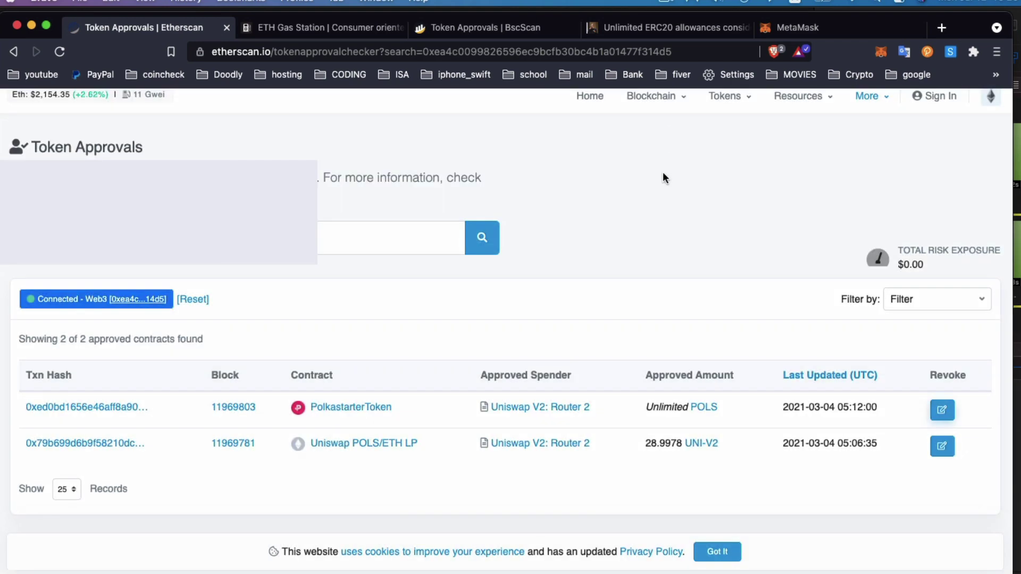
{"action": "scroll", "coordinate": [662, 171], "scroll_direction": "up", "scroll_amount": 1}
{"action": "scroll", "coordinate": [663, 172], "scroll_direction": "up", "scroll_amount": 1}
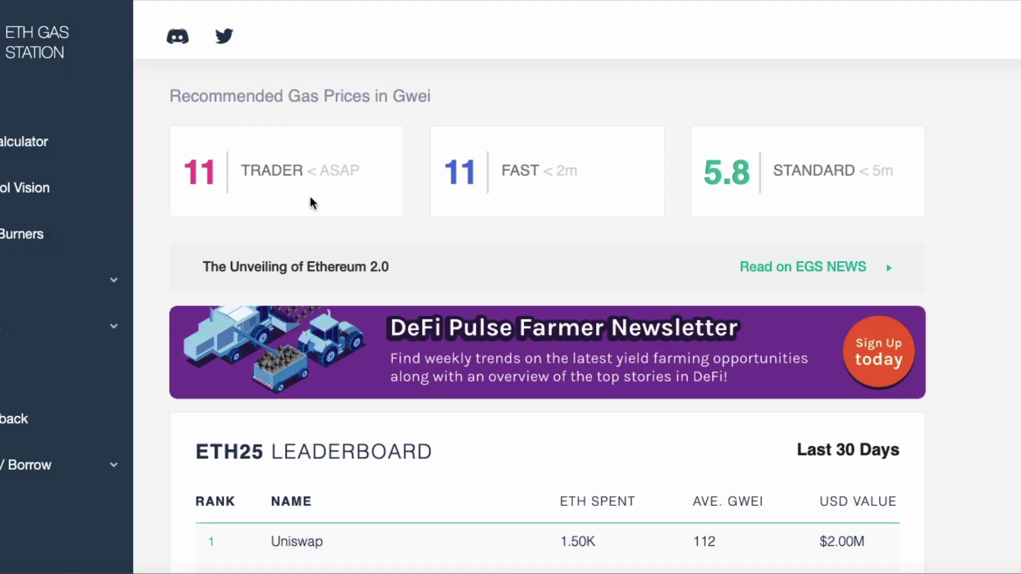
- View ETH Gas Station's recommended prices: 11 Gwei trader and fast, 5.8 standard
{"action": "scroll", "coordinate": [314, 200], "scroll_direction": "down", "scroll_amount": 1}
{"action": "scroll", "coordinate": [311, 202], "scroll_direction": "up", "scroll_amount": 2}
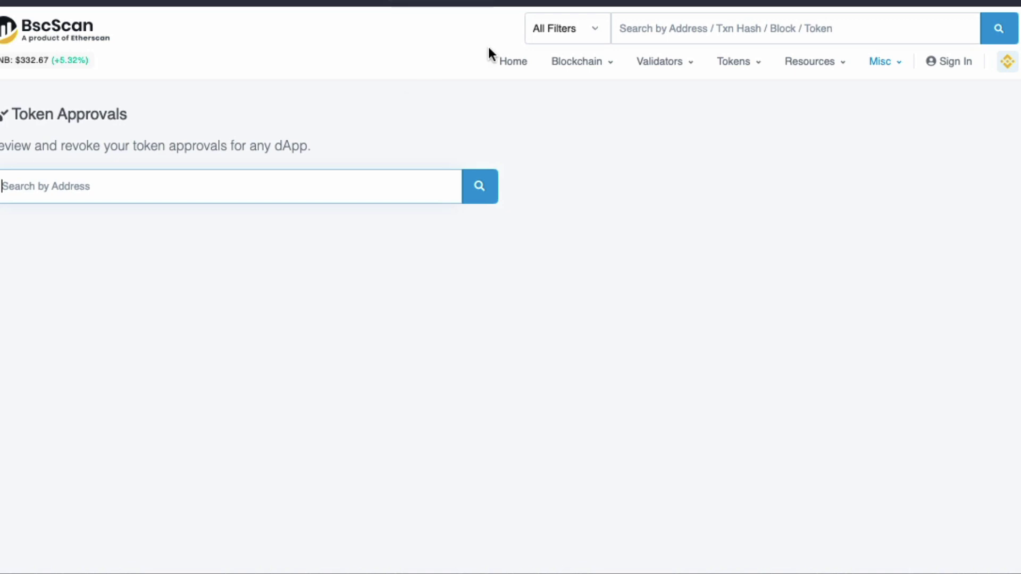
- Paste the wallet address into BscScan's Token Approvals search and run it, finding no approved contracts
{"action": "left_click", "coordinate": [130, 184]}
{"action": "right_click", "coordinate": [130, 184]}
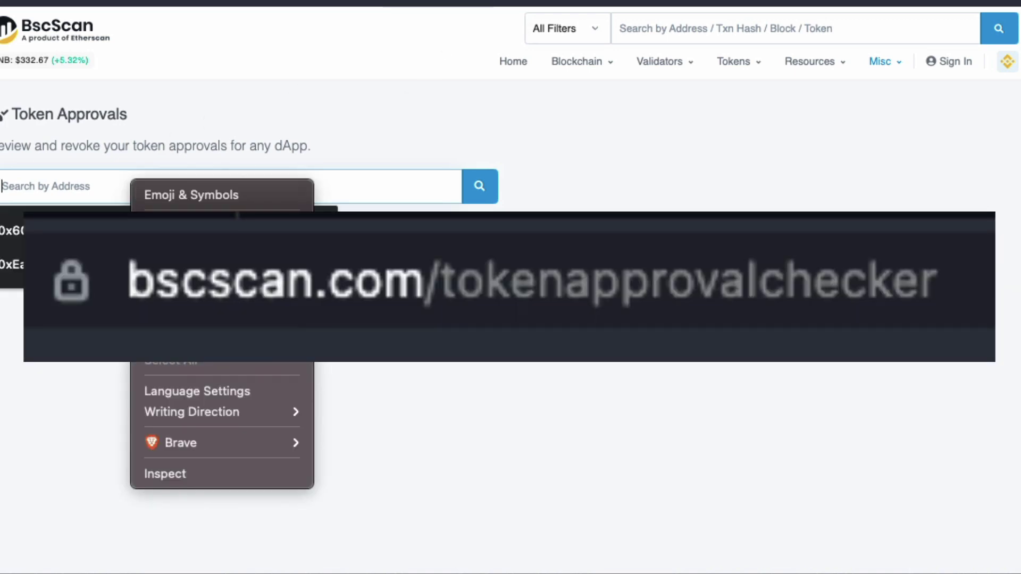
{"action": "left_click", "coordinate": [170, 319]}
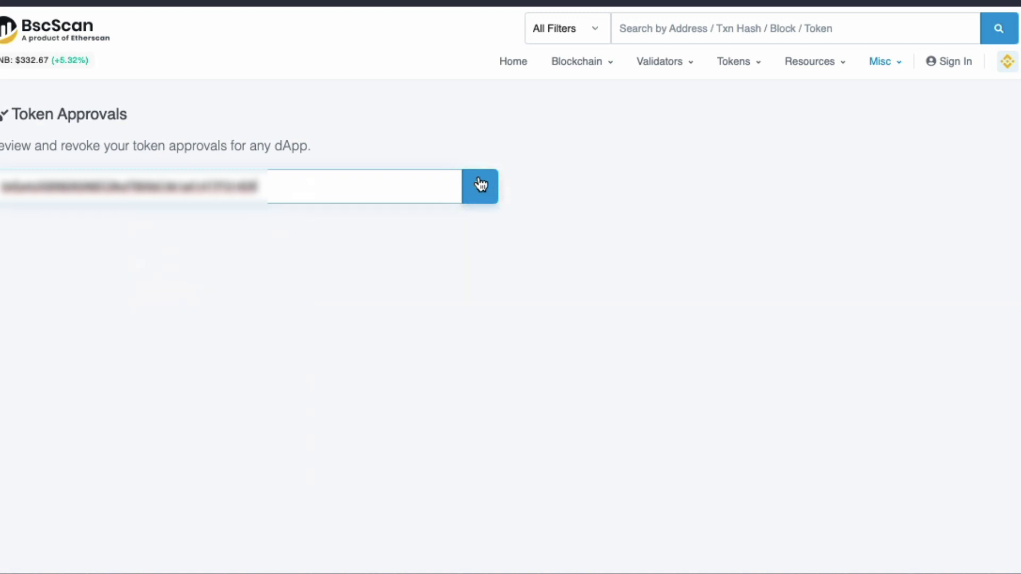
{"action": "left_click", "coordinate": [481, 184]}
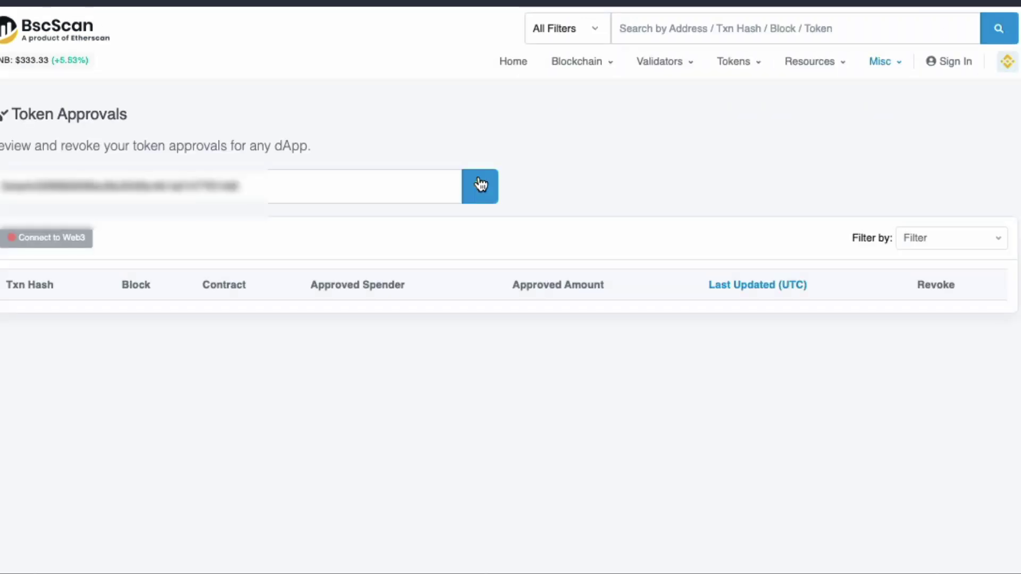